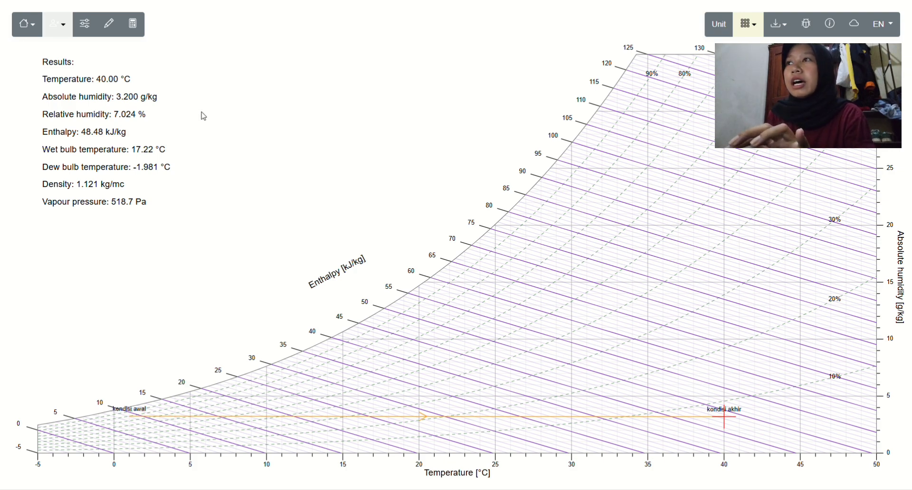
Review the psychrometric calculator's inputs and properties for the selected point, closing it when finished.
{"action": "left_click", "coordinate": [111, 26]}
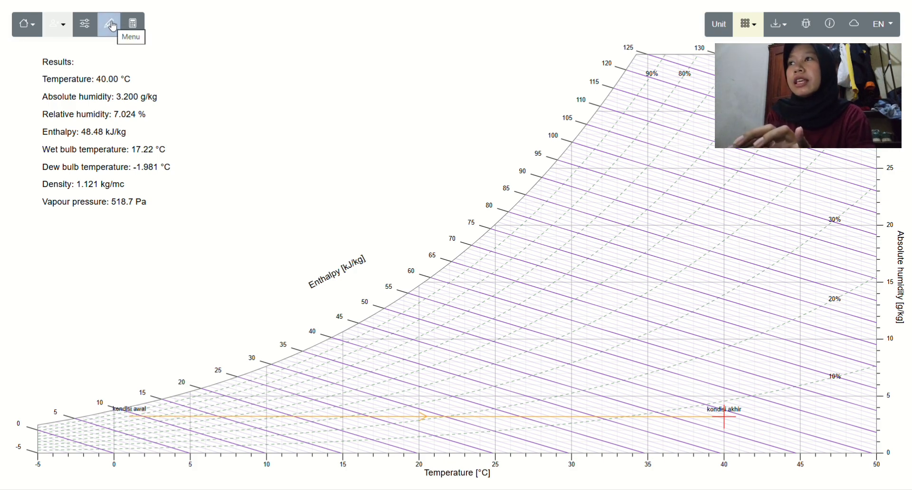
{"action": "left_click", "coordinate": [133, 24]}
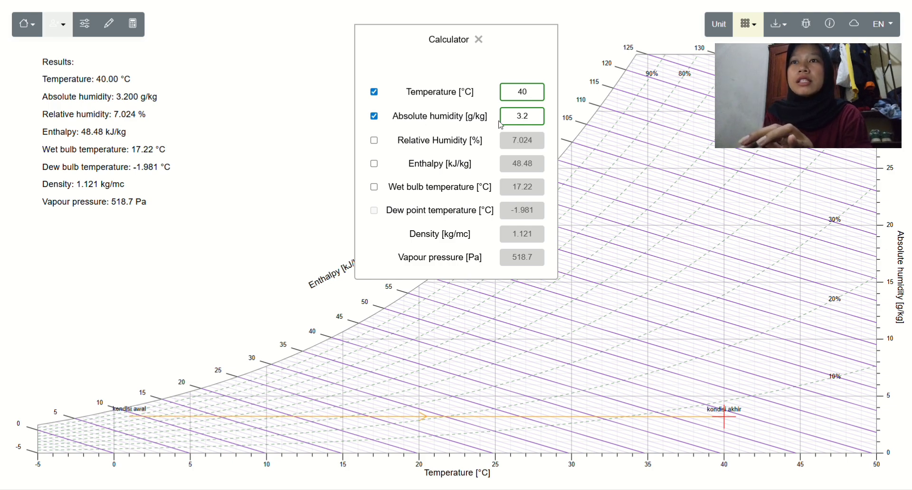
{"action": "left_click", "coordinate": [480, 40]}
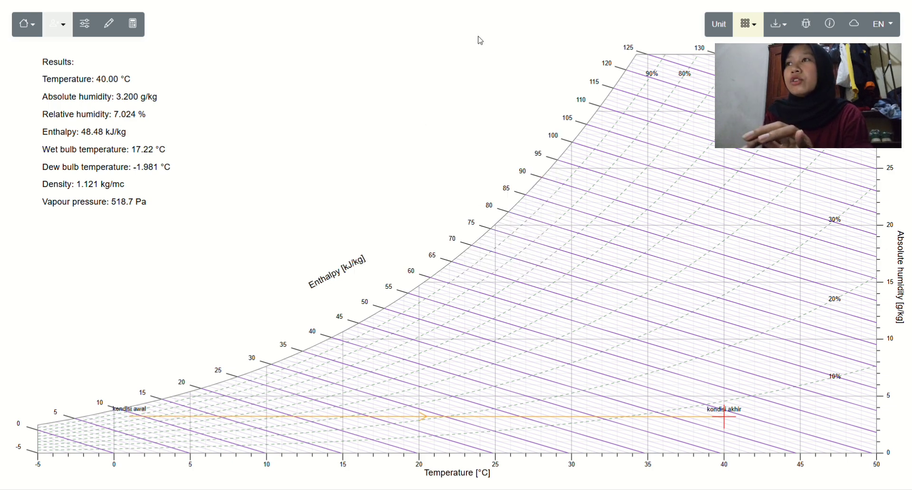
Rename Section 1 in the Processing settings as "psikometrik" followed by the person's first name.
{"action": "left_click", "coordinate": [109, 27]}
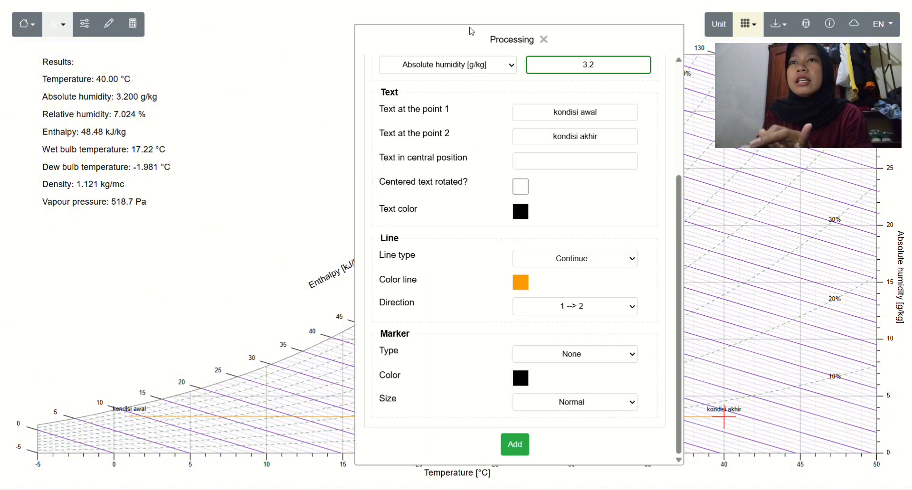
{"action": "scroll", "coordinate": [499, 75], "scroll_direction": "up", "scroll_amount": 3}
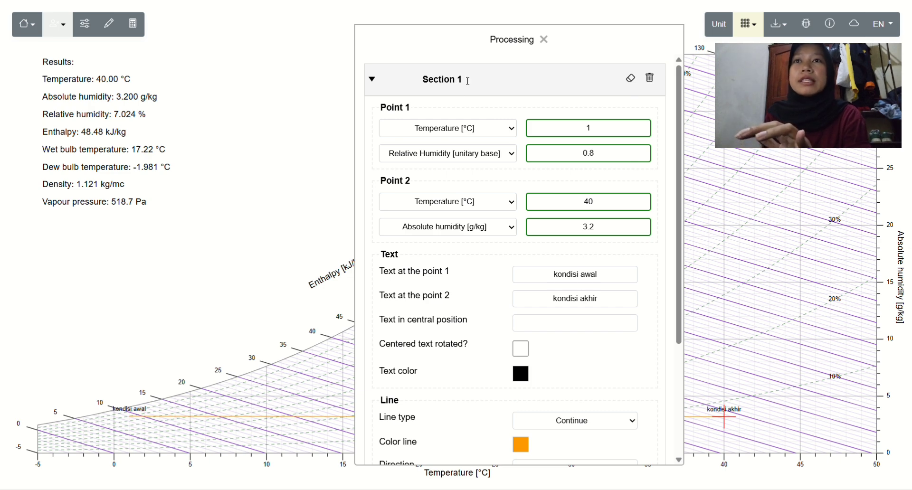
{"action": "left_click", "coordinate": [450, 81]}
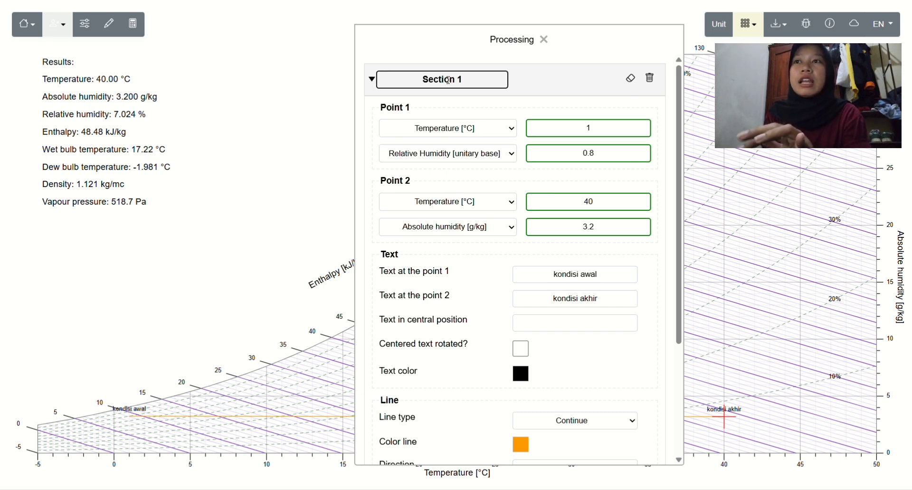
{"action": "key", "text": "BackSpace"}
{"action": "key", "text": "BackSpace"}
{"action": "key", "text": "BackSpace"}
{"action": "key", "text": "BackSpace"}
{"action": "key", "text": "BackSpace"}
{"action": "key", "text": "BackSpace"}
{"action": "key", "text": "BackSpace"}
{"action": "key", "text": "BackSpace"}
{"action": "key", "text": "BackSpace"}
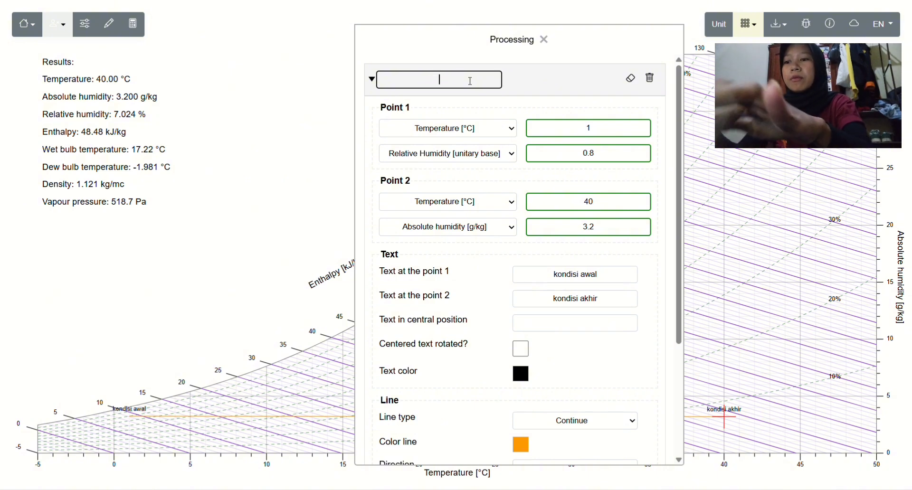
{"action": "type", "text": "psikomterik"}
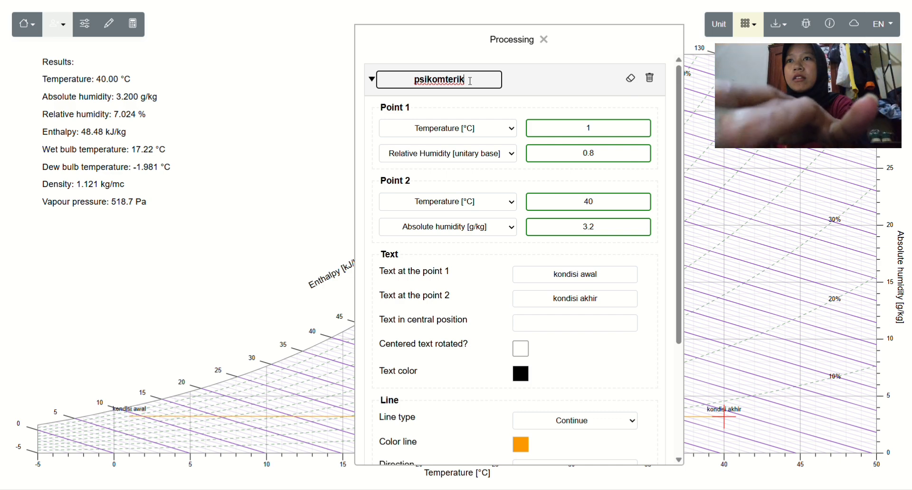
{"action": "key", "text": "BackSpace"}
{"action": "key", "text": "BackSpace"}
{"action": "key", "text": "BackSpace"}
{"action": "key", "text": "BackSpace"}
{"action": "key", "text": "BackSpace"}
{"action": "type", "text": "et"}
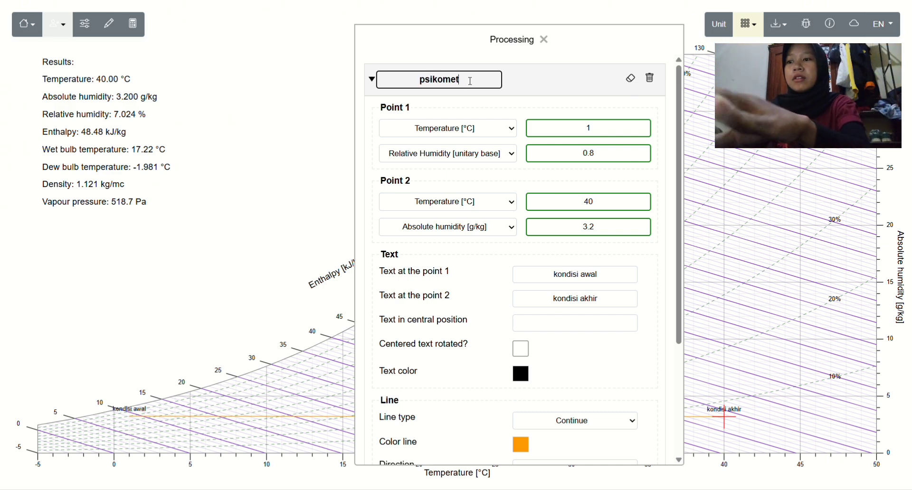
{"action": "type", "text": "rik devina"}
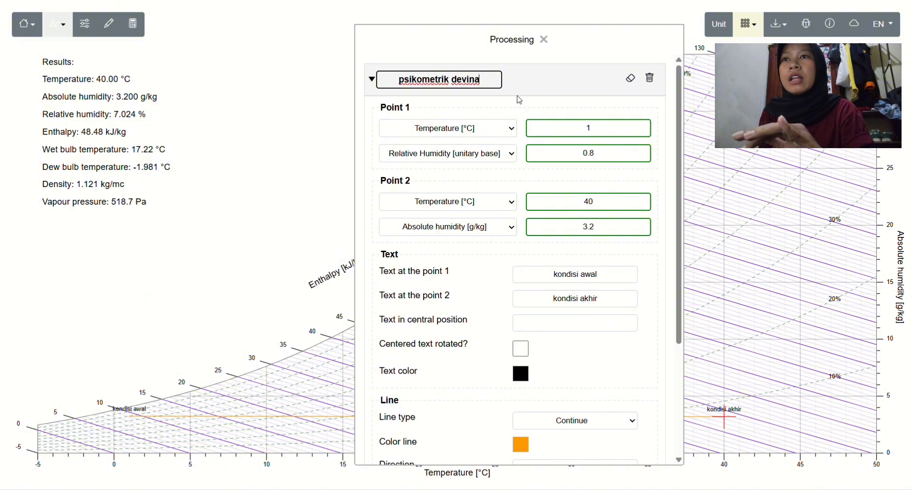
{"action": "left_click", "coordinate": [535, 115]}
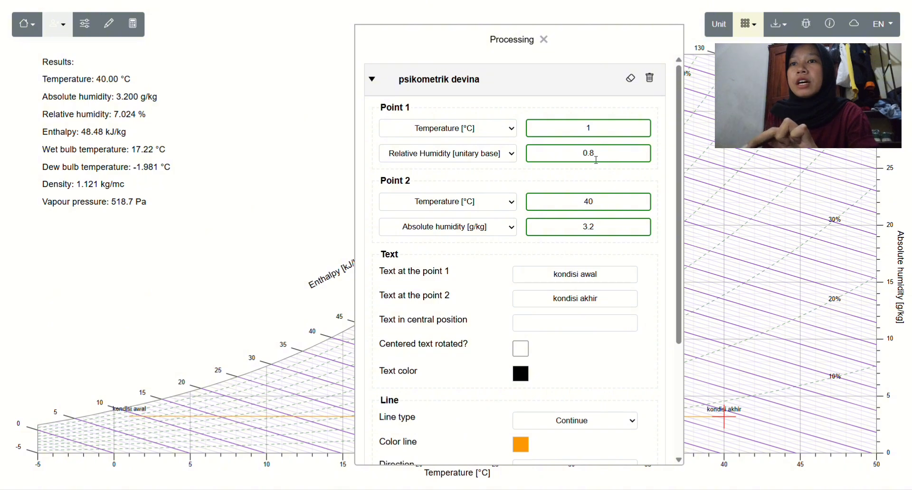
Try red as the process line's colour, then restore orange.
{"action": "scroll", "coordinate": [528, 304], "scroll_direction": "down", "scroll_amount": 3}
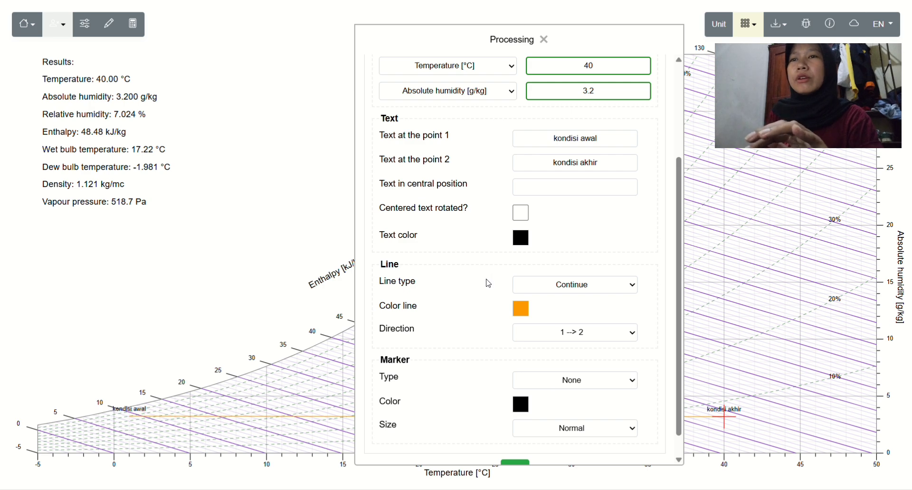
{"action": "scroll", "coordinate": [453, 301], "scroll_direction": "down", "scroll_amount": 1}
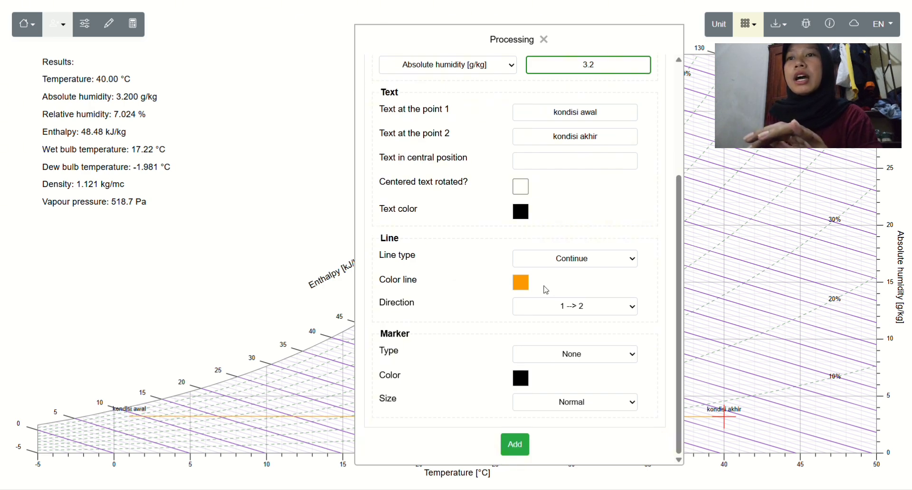
{"action": "left_click", "coordinate": [523, 283]}
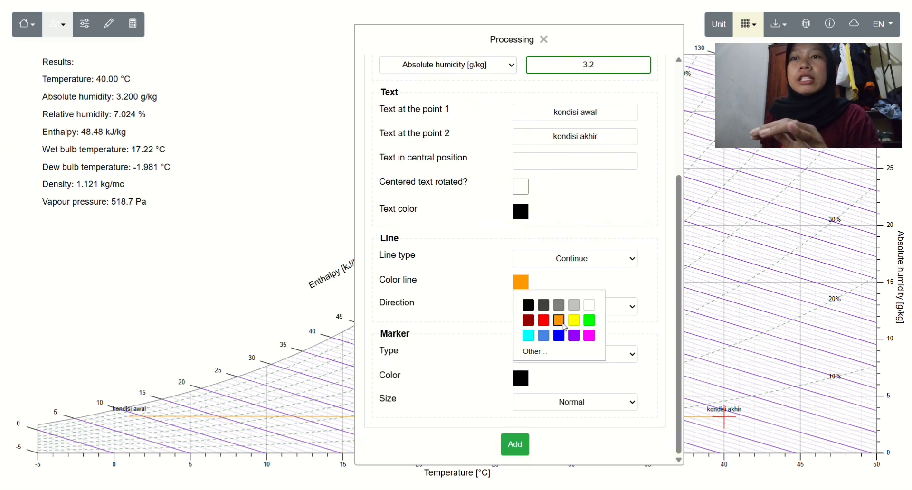
{"action": "left_click", "coordinate": [565, 328]}
{"action": "left_click", "coordinate": [523, 284]}
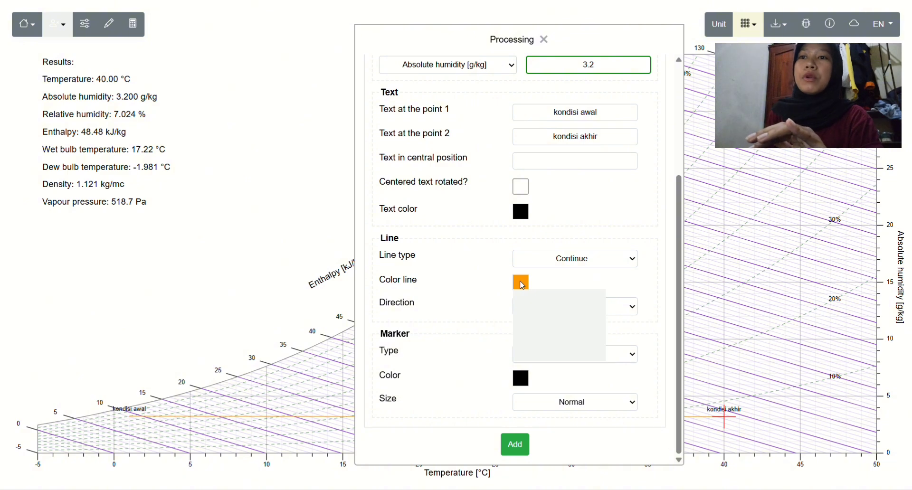
{"action": "left_click", "coordinate": [547, 325]}
{"action": "left_click", "coordinate": [525, 283]}
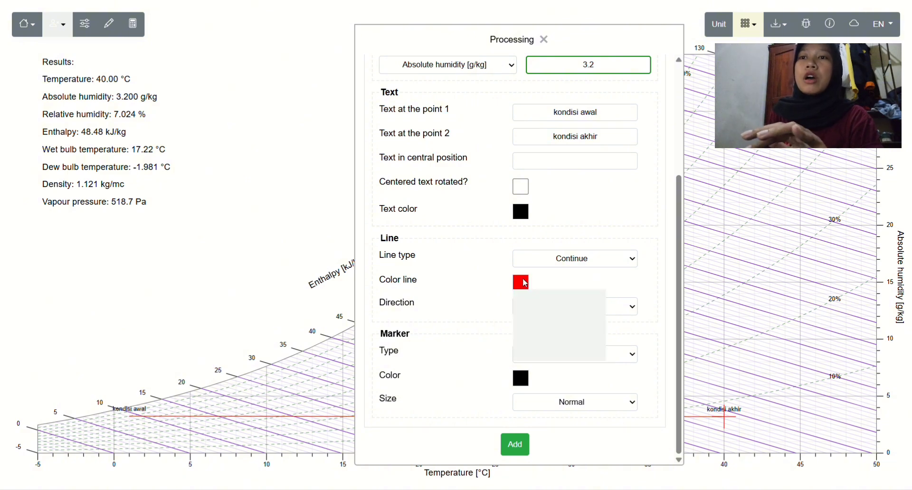
{"action": "left_click", "coordinate": [551, 321]}
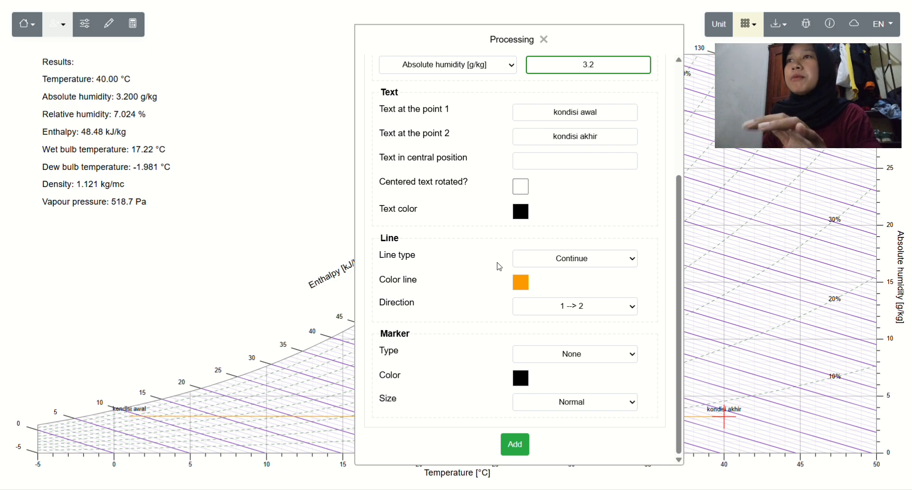
Close the Processing settings and read the air properties at the kondisi awal and kondisi akhir points on the chart.
{"action": "left_click", "coordinate": [545, 39]}
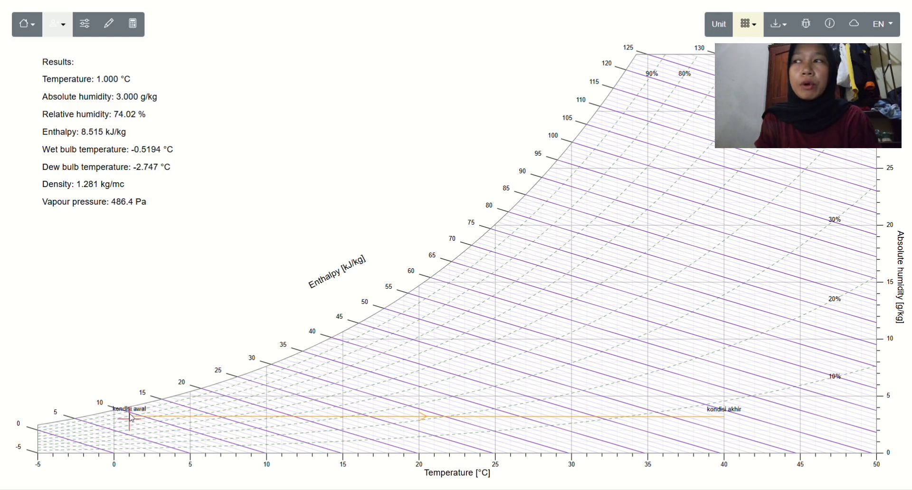
{"action": "left_click", "coordinate": [724, 418]}
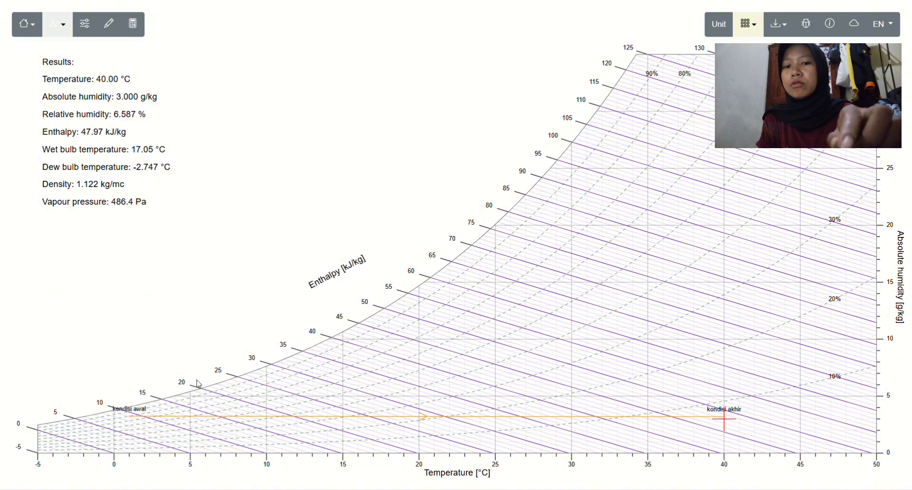
{"action": "left_click", "coordinate": [131, 419]}
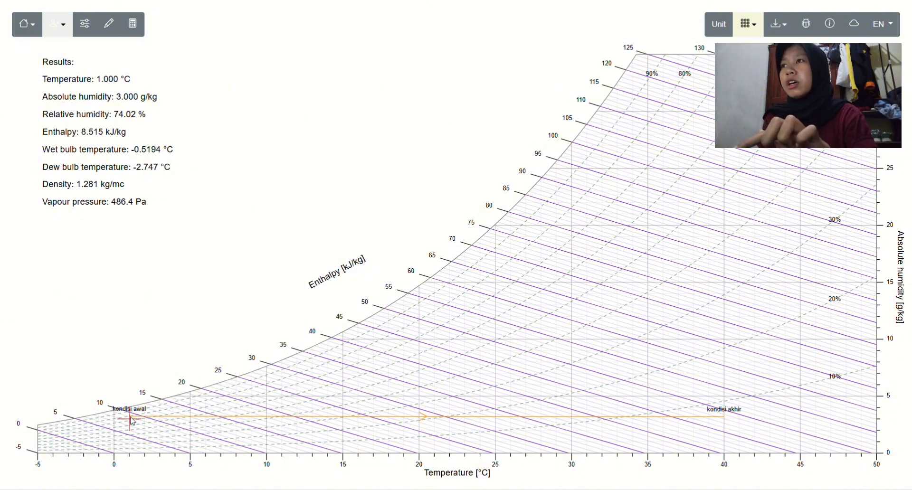